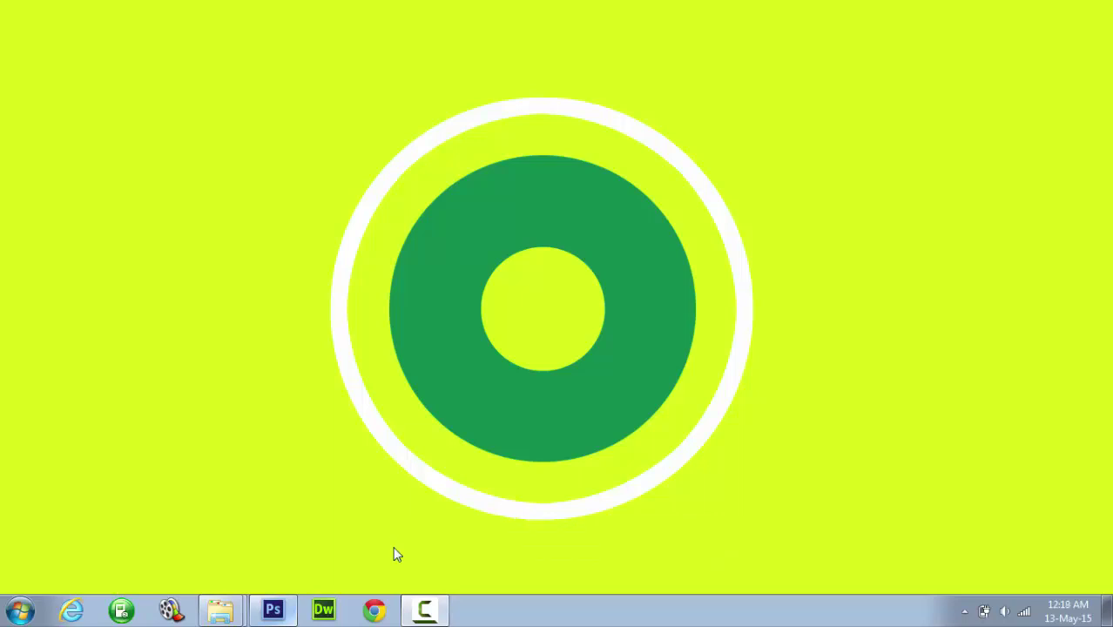
Bring the Photoshop window to the front from the taskbar
click(273, 610)
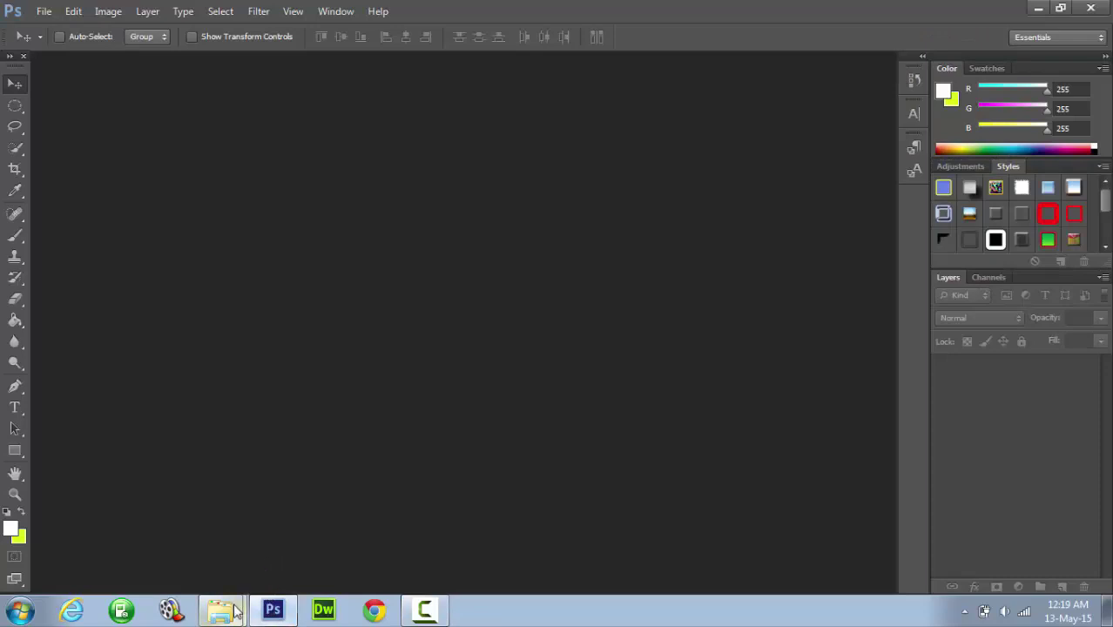
mouse_move(234, 610)
click(225, 549)
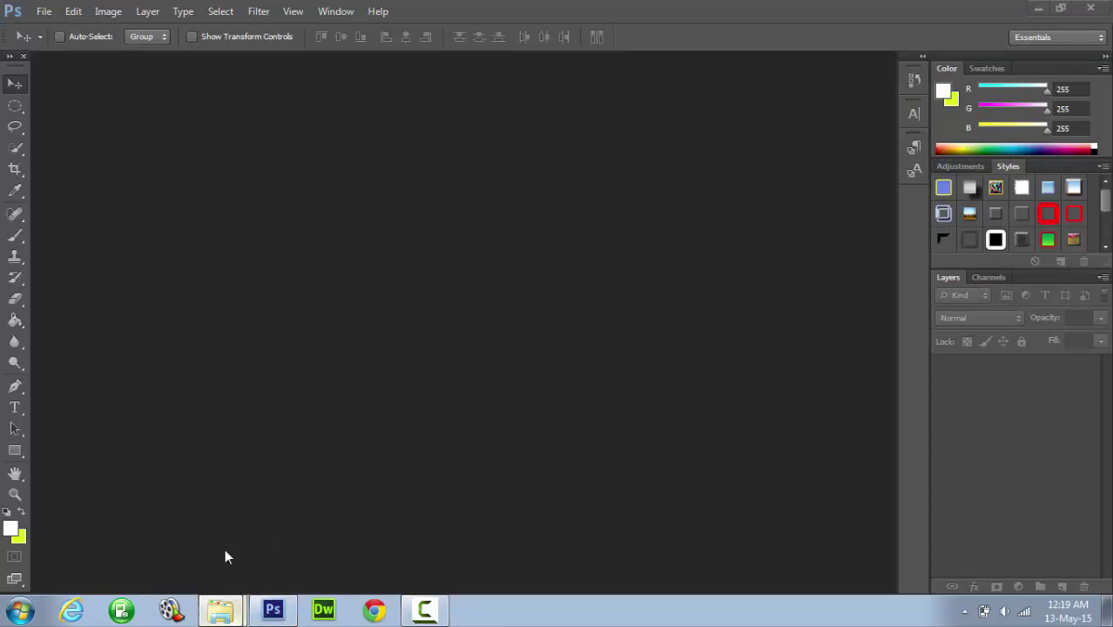
click(272, 174)
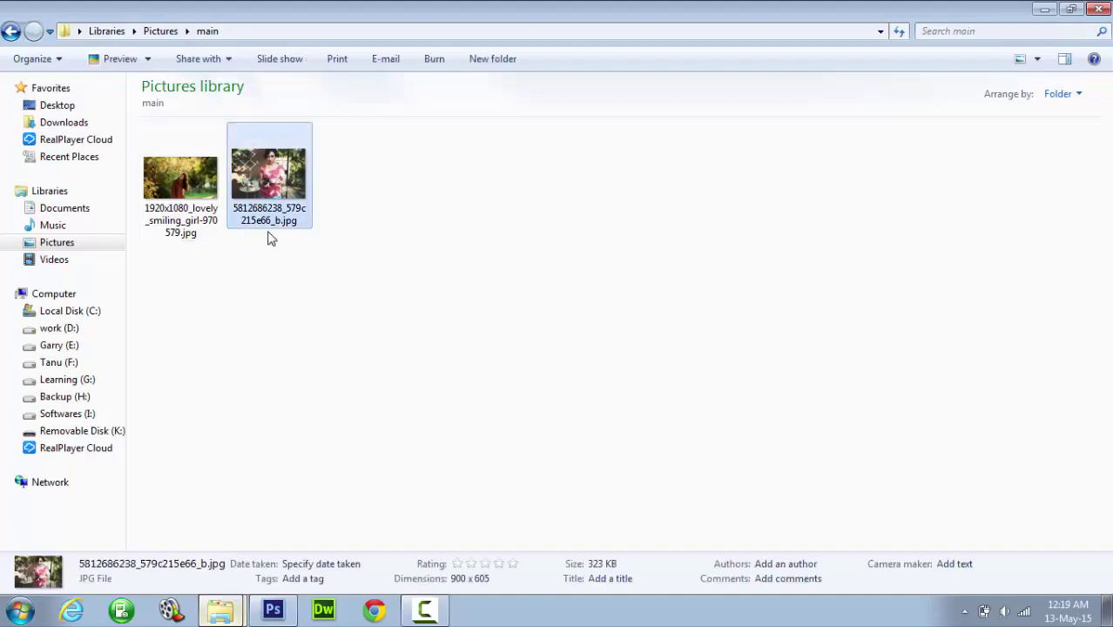
drag(262, 217, 299, 360)
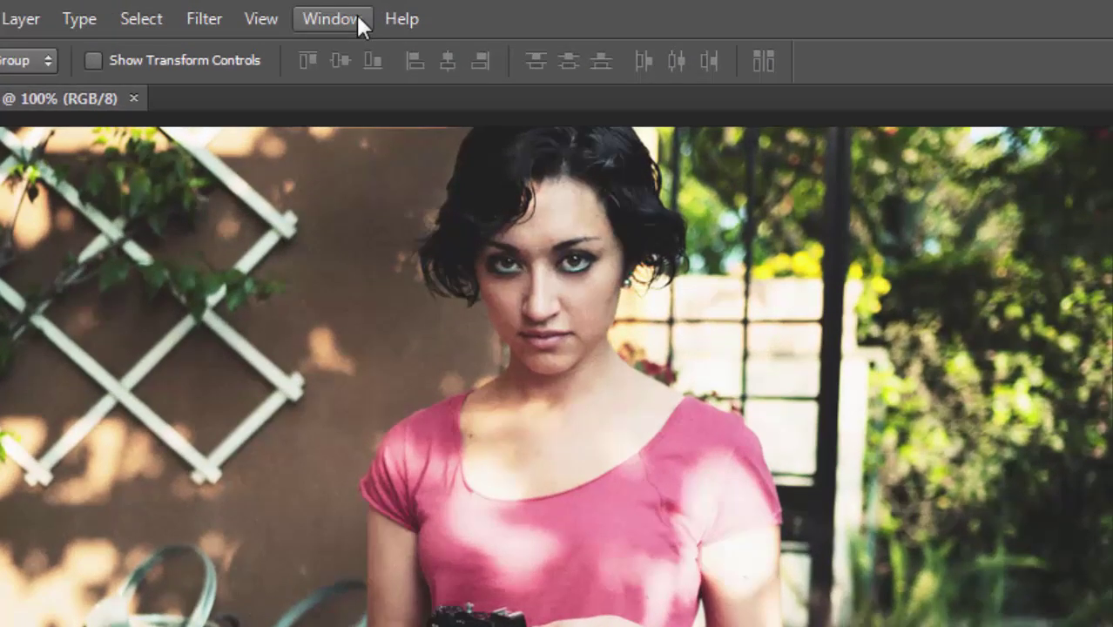
Show the Actions panel from the Window menu and enlarge it to list more actions
click(348, 28)
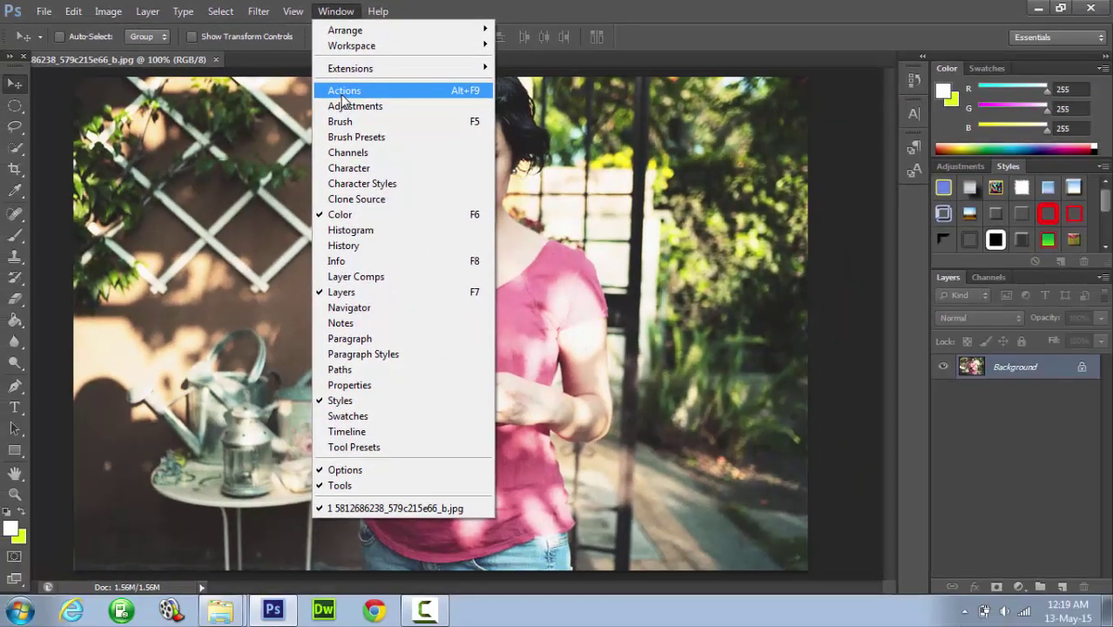
click(343, 93)
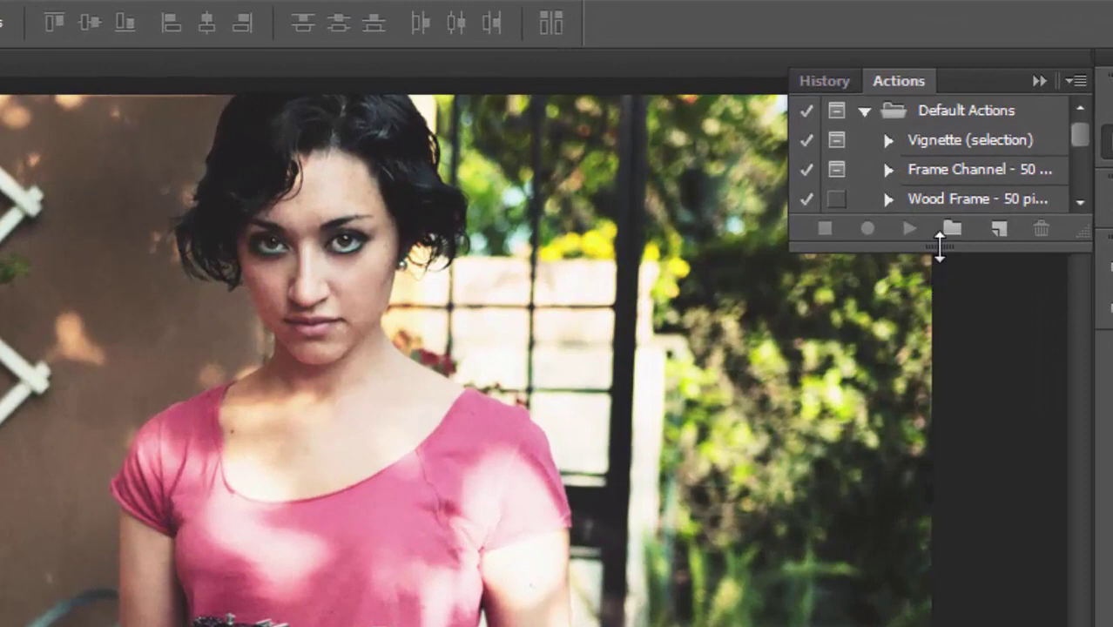
drag(896, 218, 901, 321)
drag(943, 371, 943, 399)
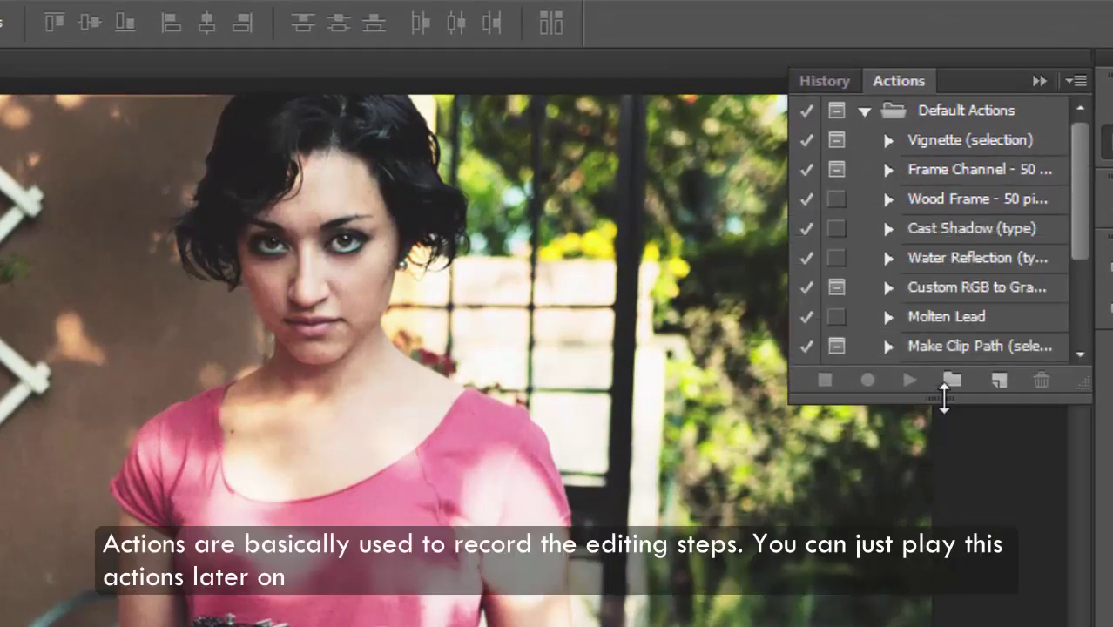
mouse_move(1084, 246)
mouse_down()
mouse_move(1088, 347)
mouse_move(1083, 236)
mouse_up()
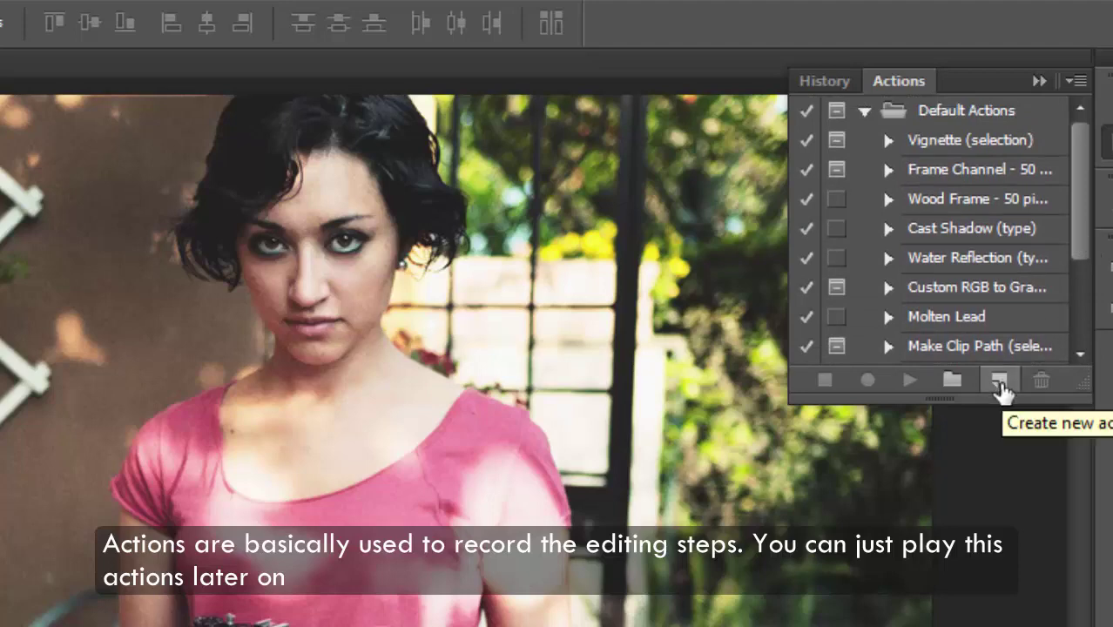
Create a new action named myActions and start recording
click(999, 384)
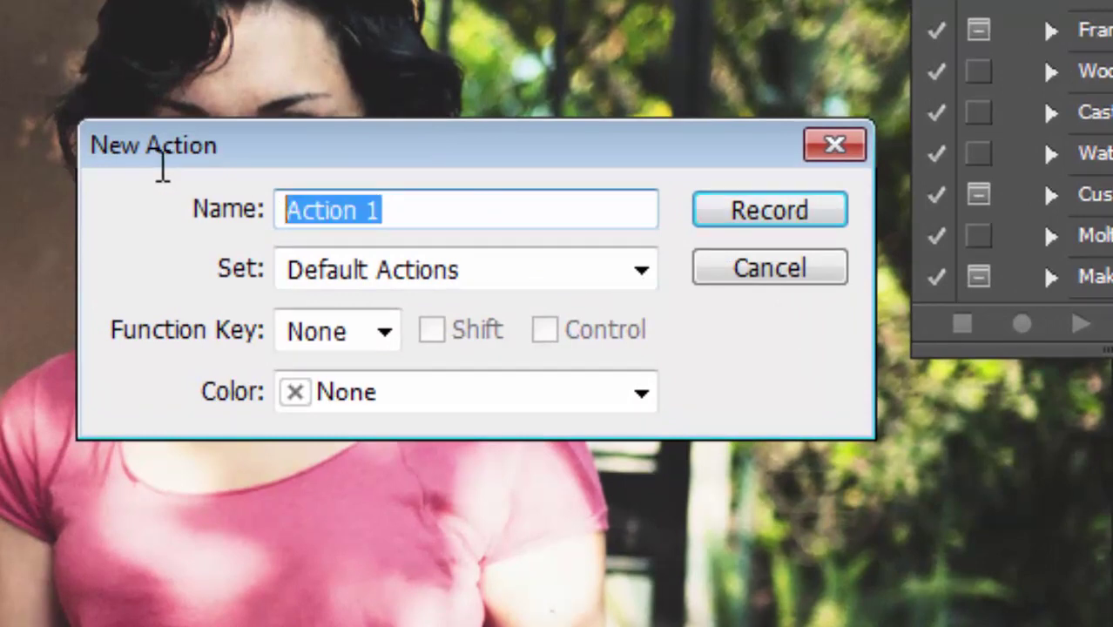
text(myA)
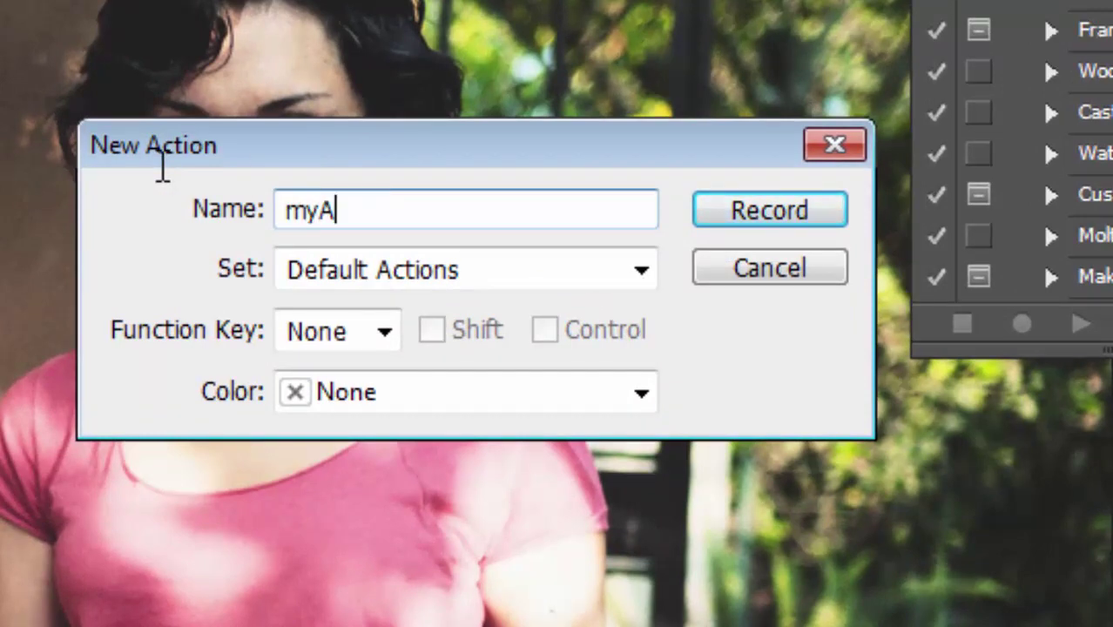
text(ctions)
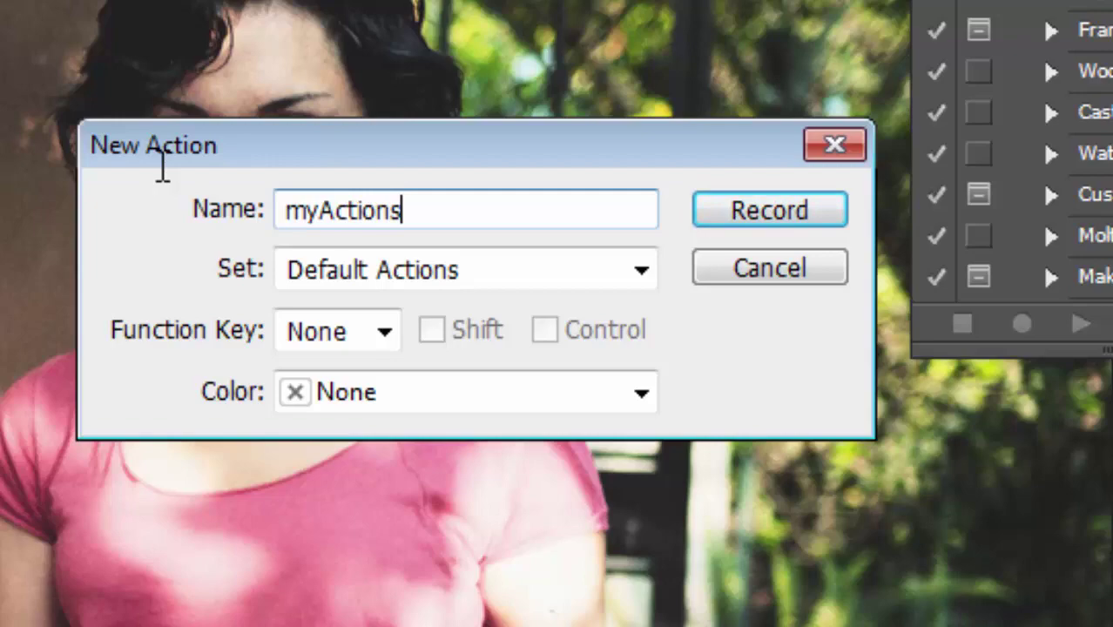
key(Return)
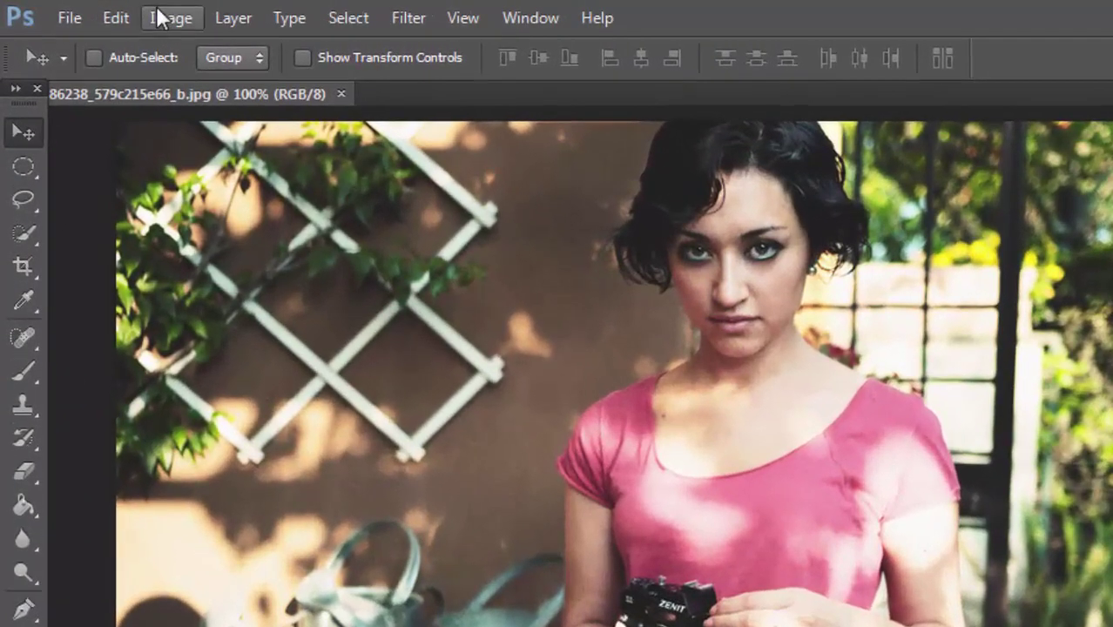
Apply a two-point Curves adjustment raising the highlights, with the lower point at 74 in, 73 out
click(165, 17)
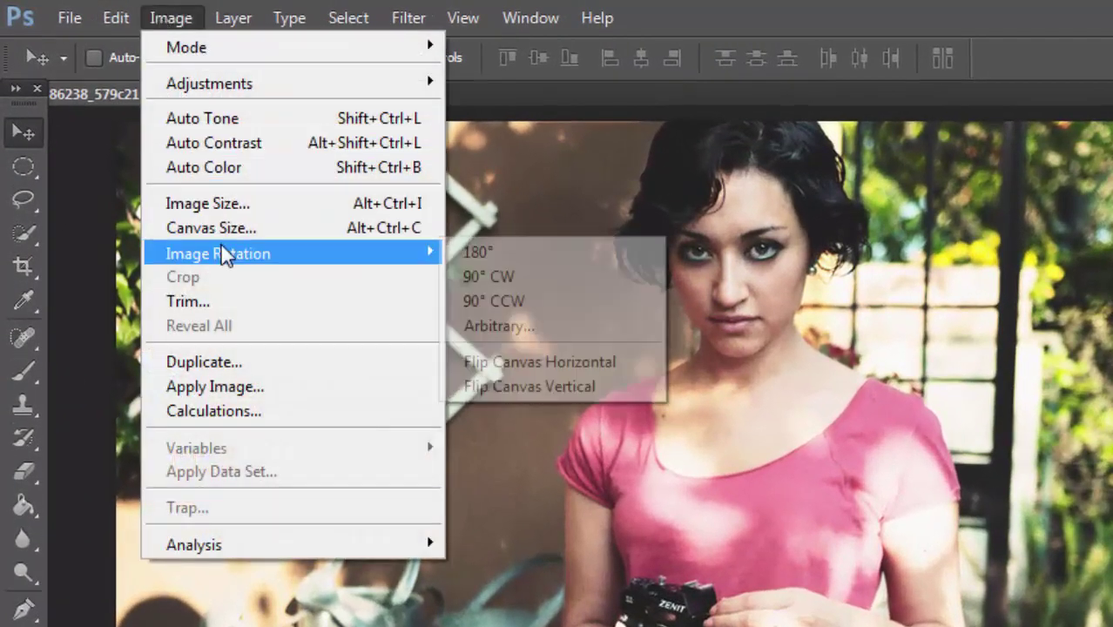
mouse_move(267, 85)
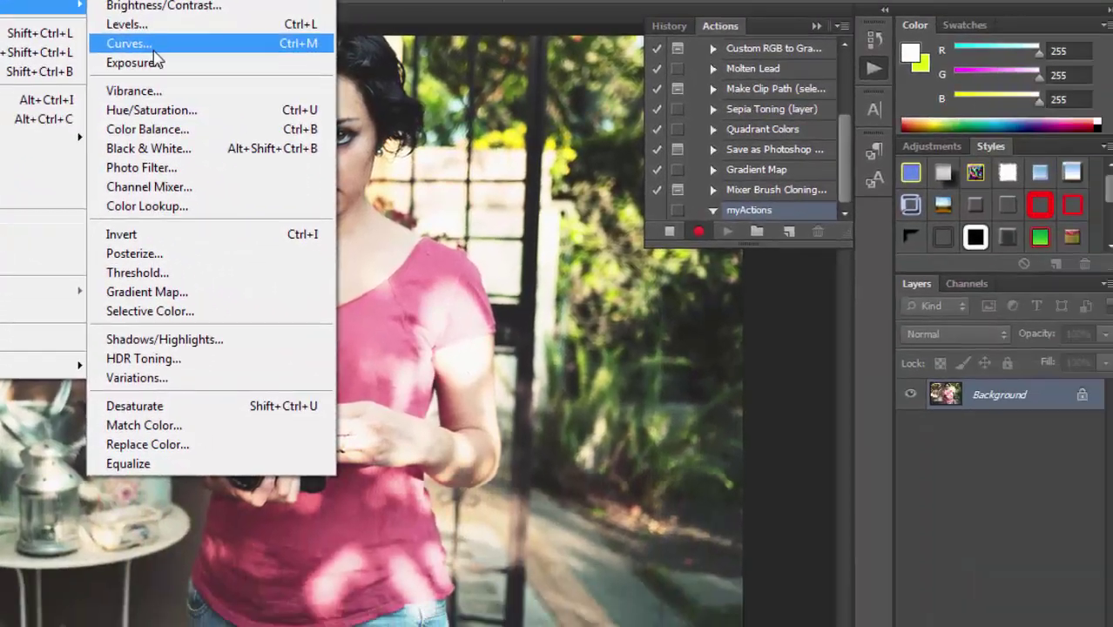
click(310, 88)
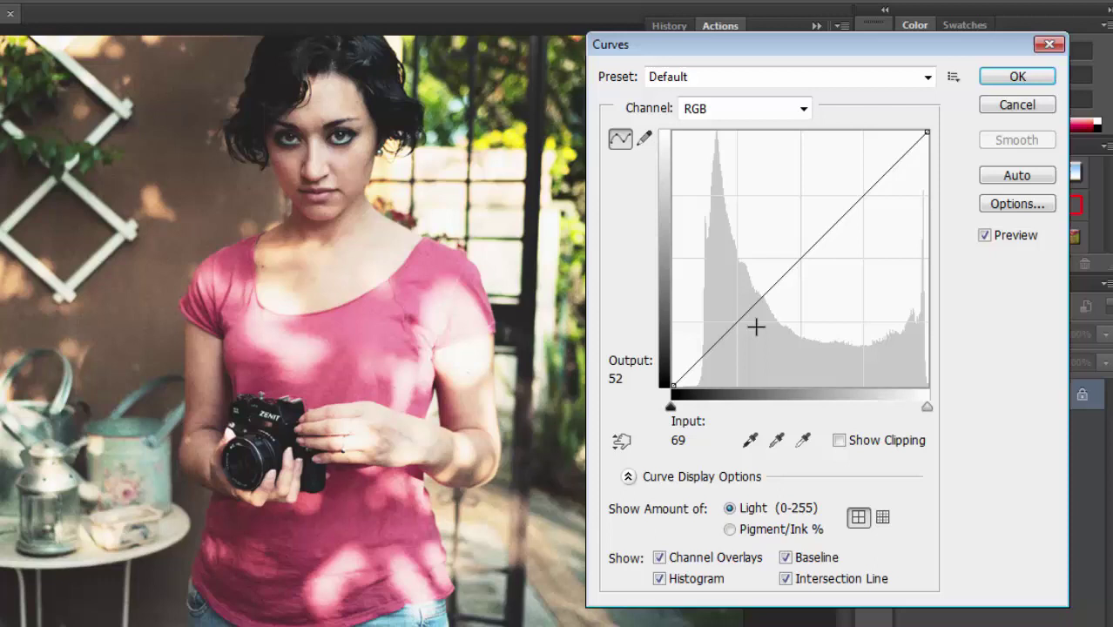
drag(746, 314, 742, 309)
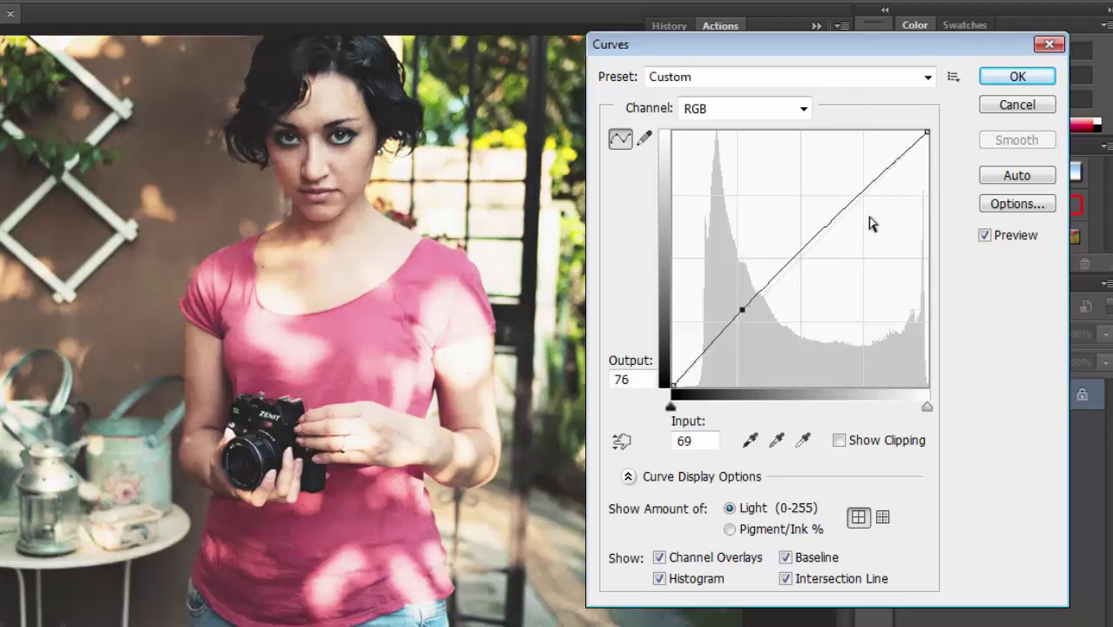
drag(865, 192, 852, 181)
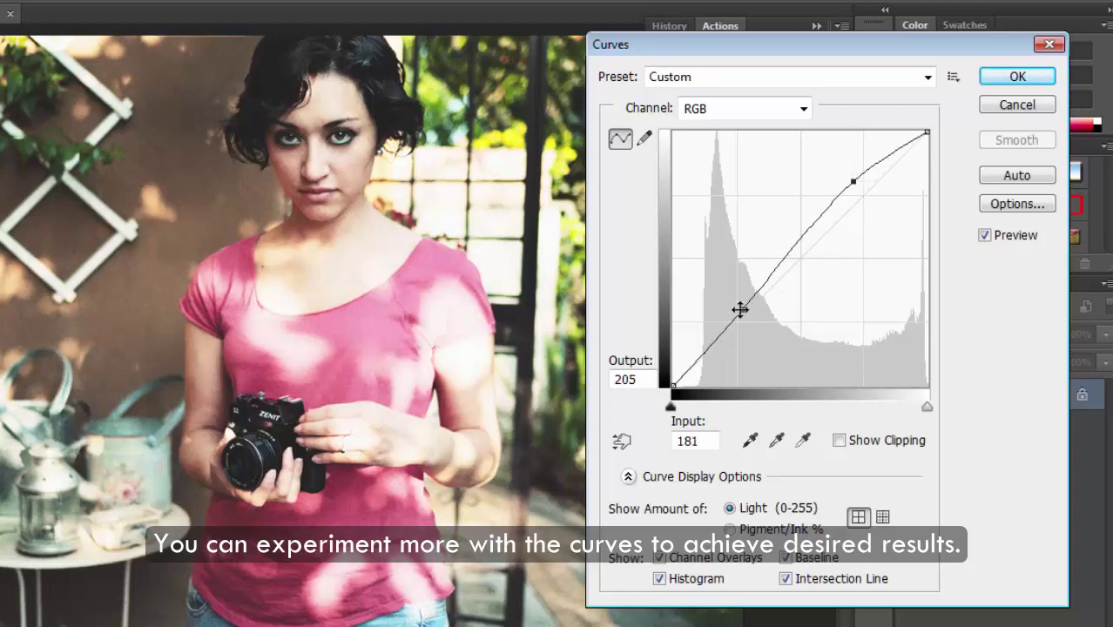
drag(740, 309, 745, 313)
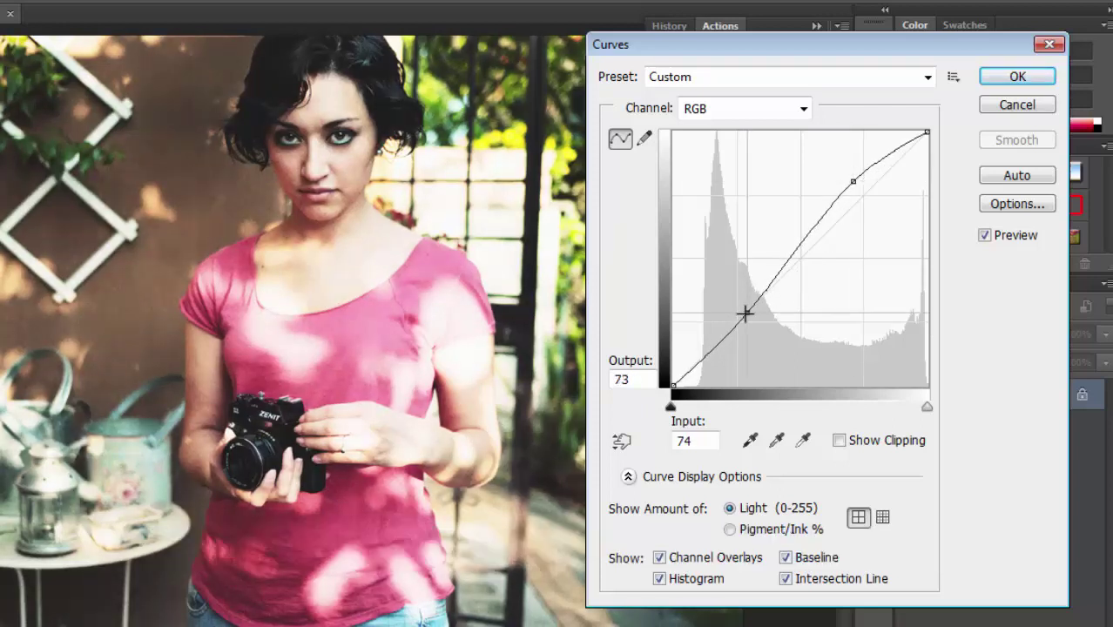
click(993, 78)
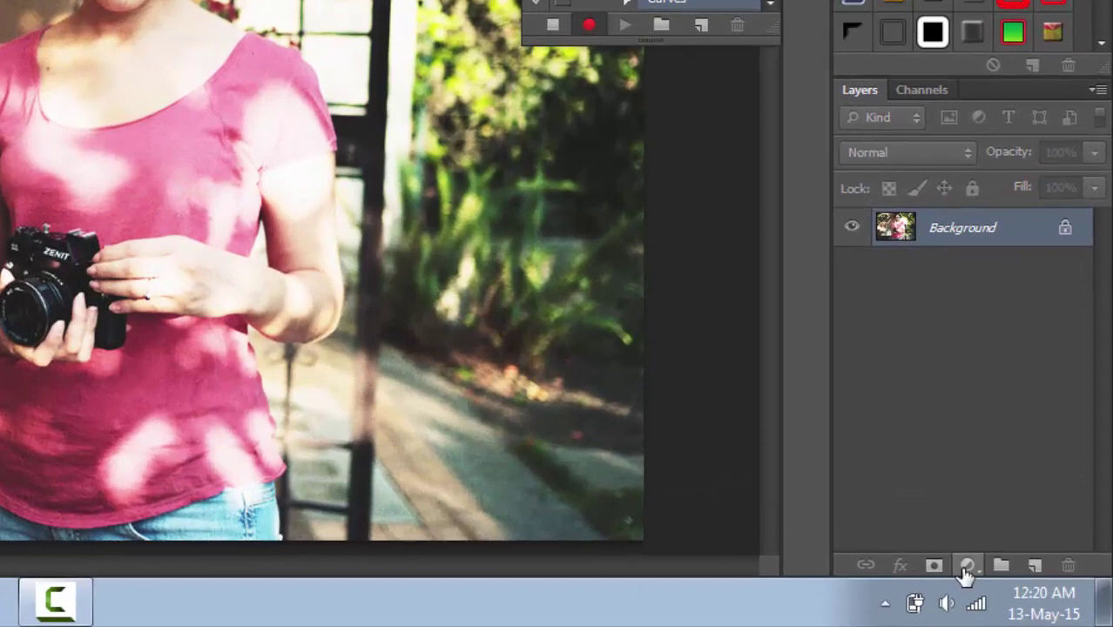
Add a Gradient Fill layer fading from red e93030 to transparent at about -103°
click(965, 573)
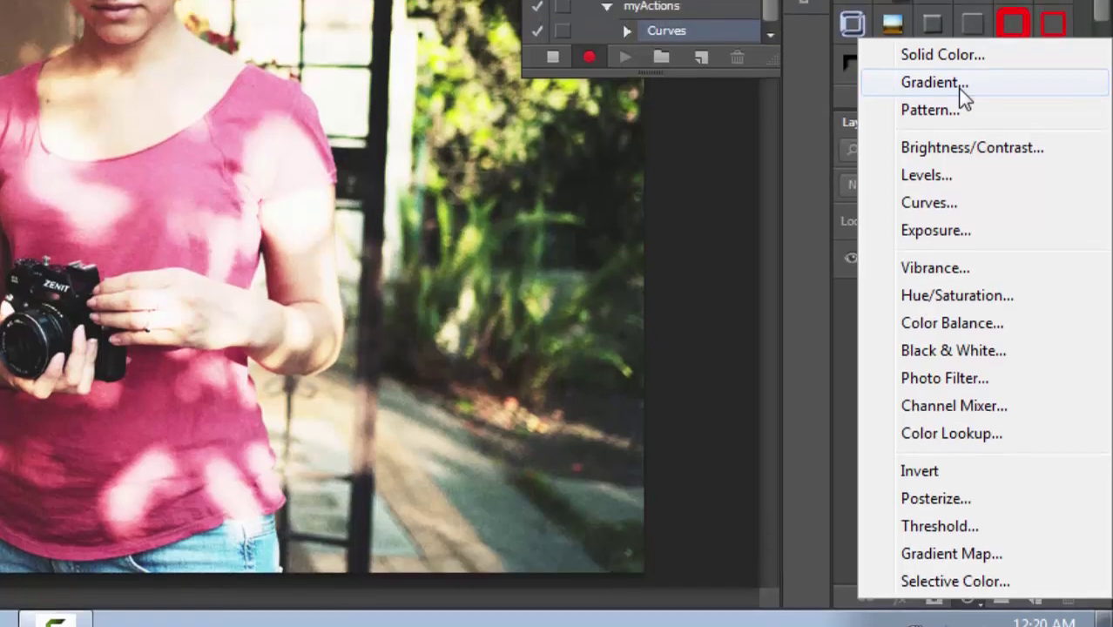
click(962, 54)
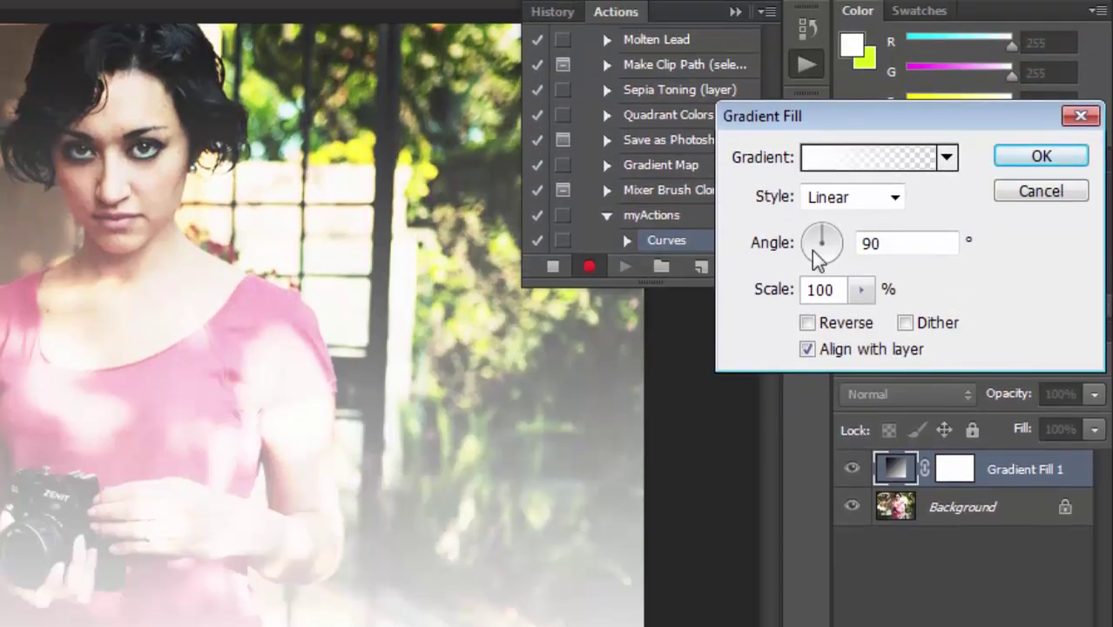
click(829, 164)
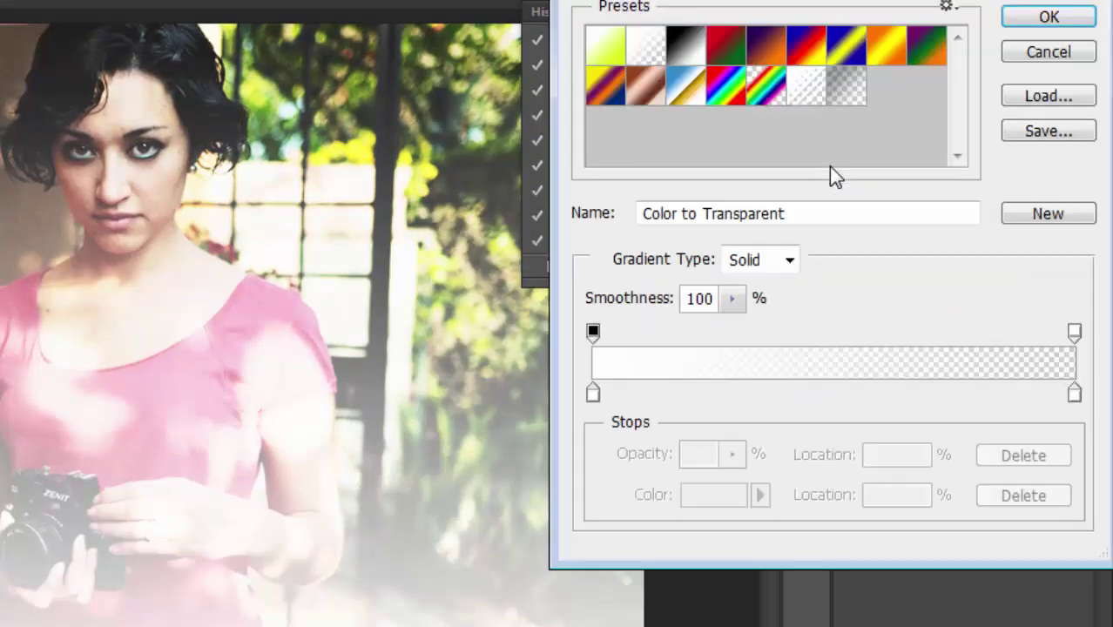
click(593, 393)
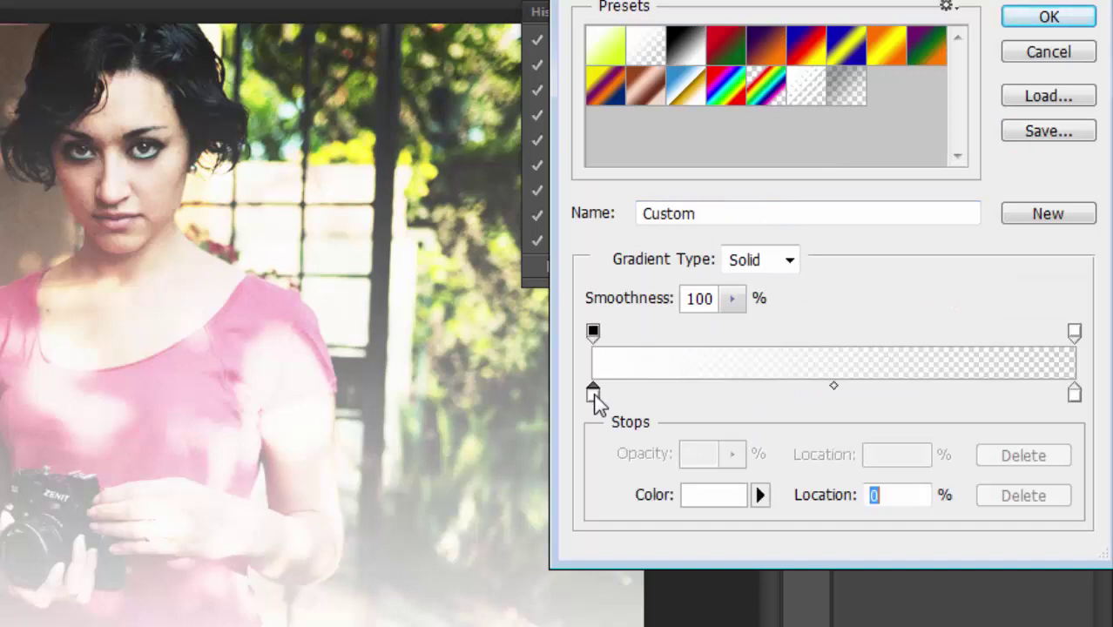
click(696, 497)
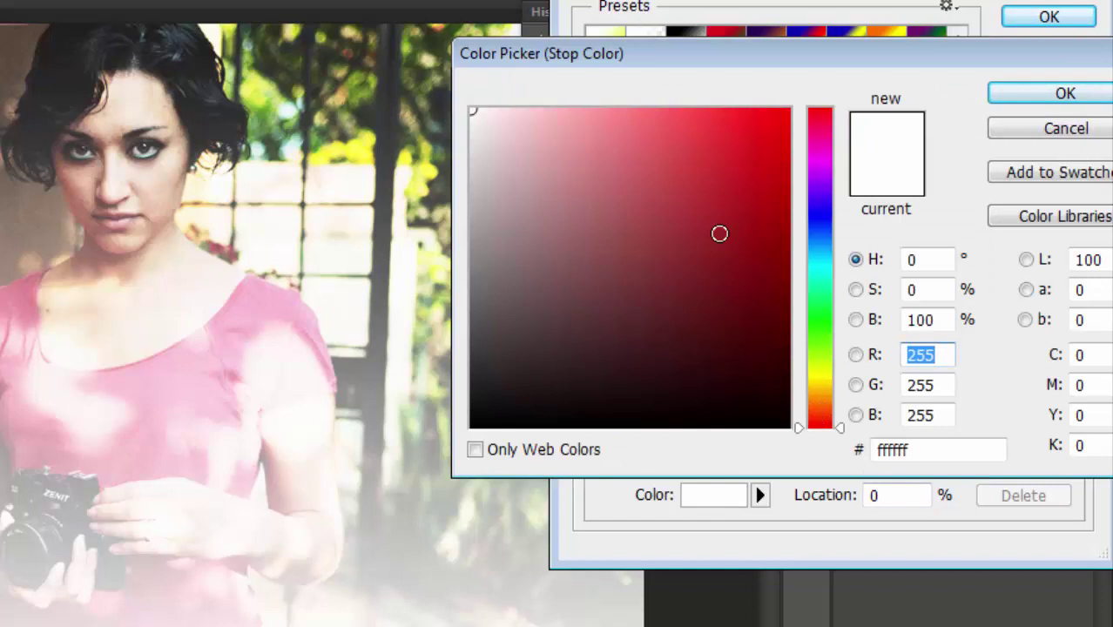
click(658, 115)
mouse_move(659, 115)
mouse_down()
mouse_move(703, 131)
mouse_move(713, 117)
mouse_move(723, 136)
mouse_up()
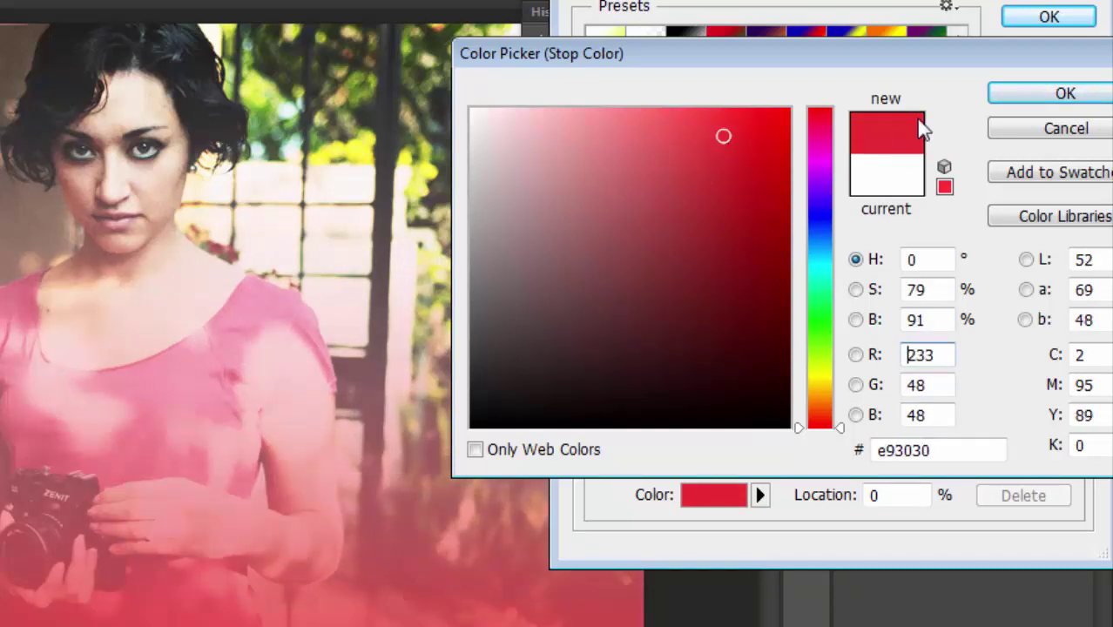
click(1011, 94)
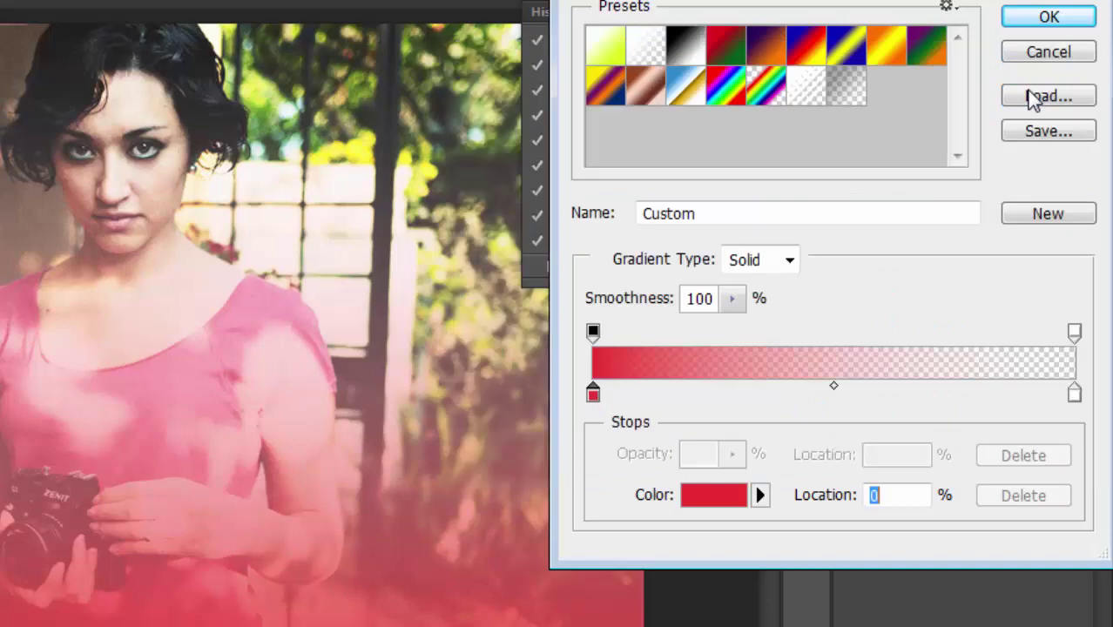
click(1043, 20)
drag(818, 266, 818, 268)
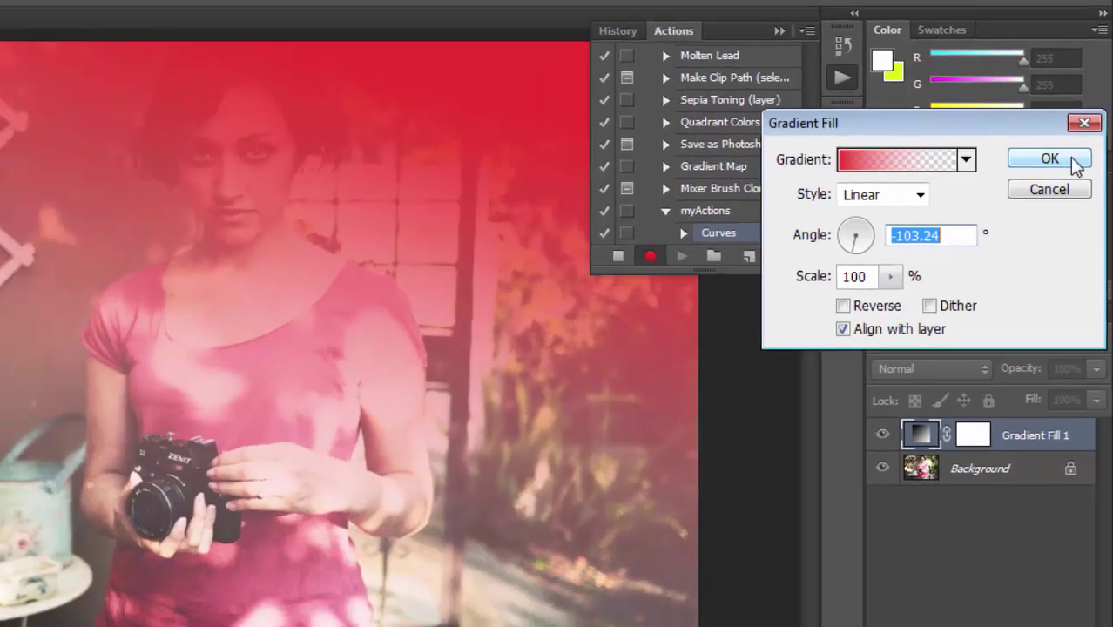
click(1070, 161)
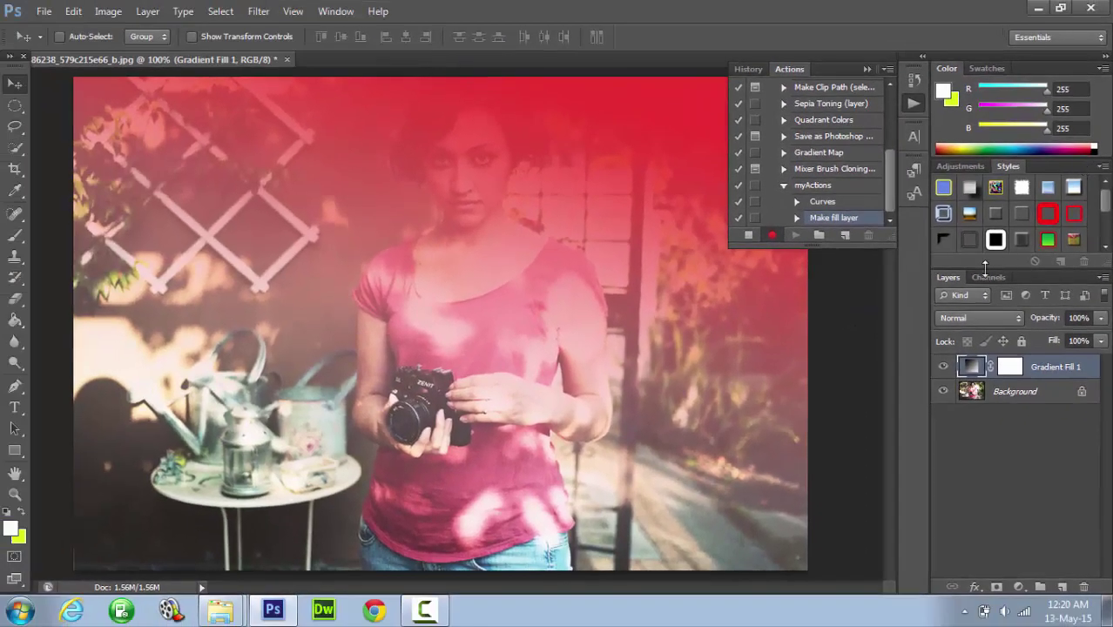
Set Gradient Fill 1 to Screen blend mode, then stop recording myActions
click(963, 318)
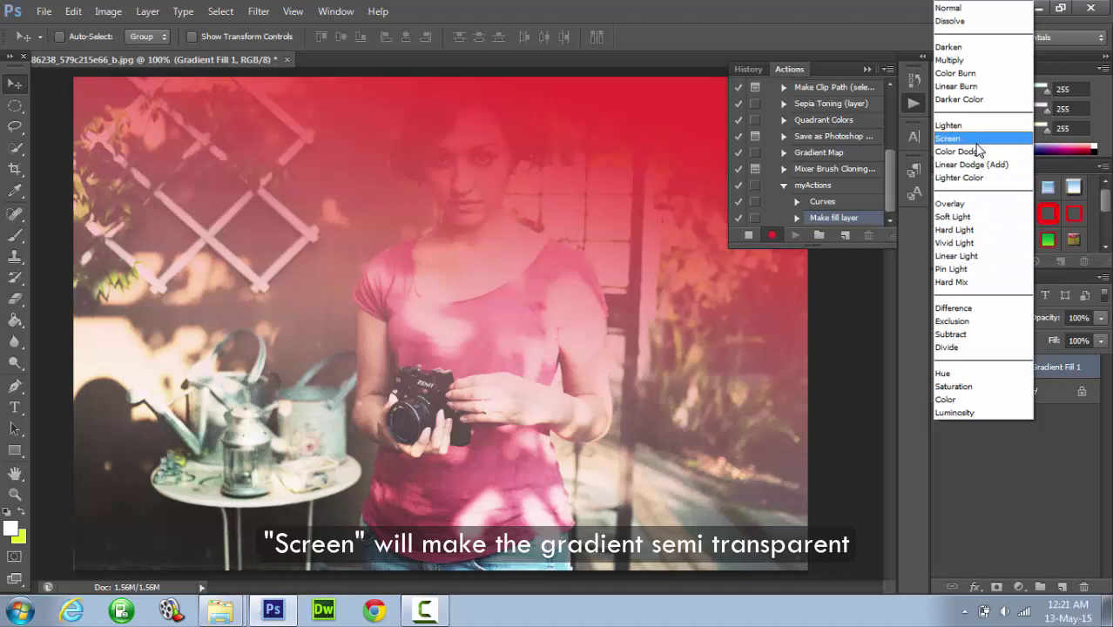
click(950, 138)
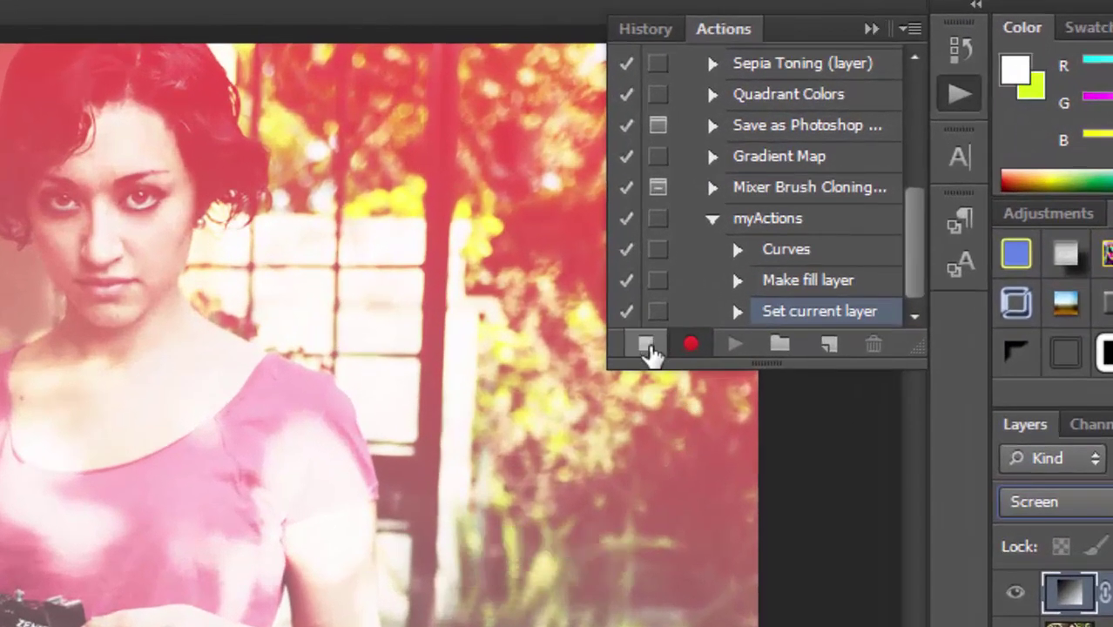
click(649, 348)
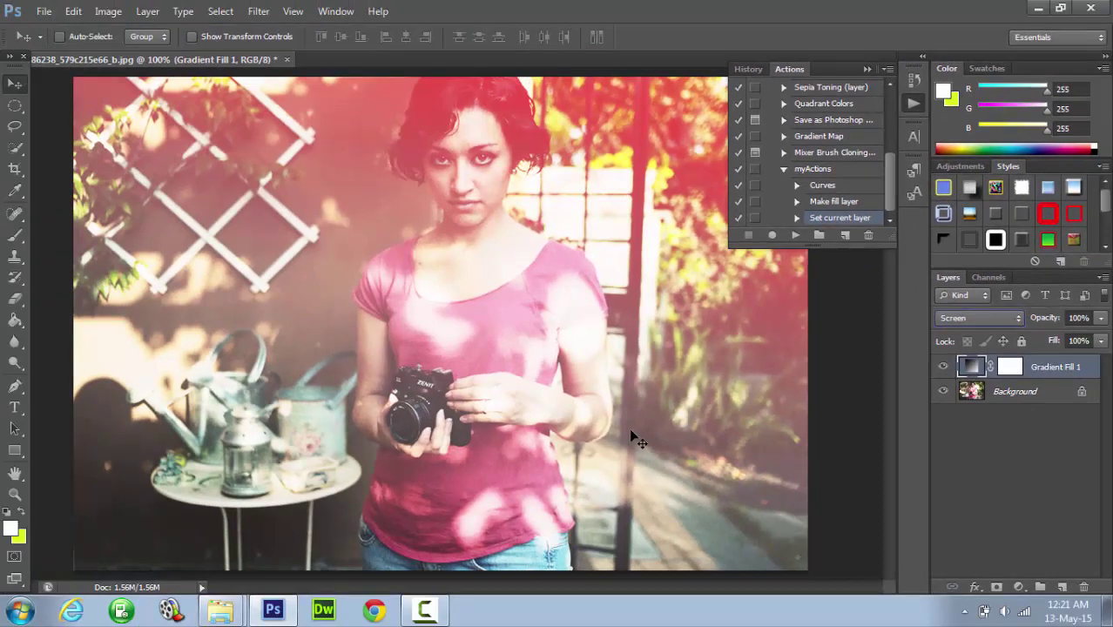
Open 1920x1080_lovely_smiling_girl-970579.jpg from Pictures as a second Photoshop document
mouse_move(239, 617)
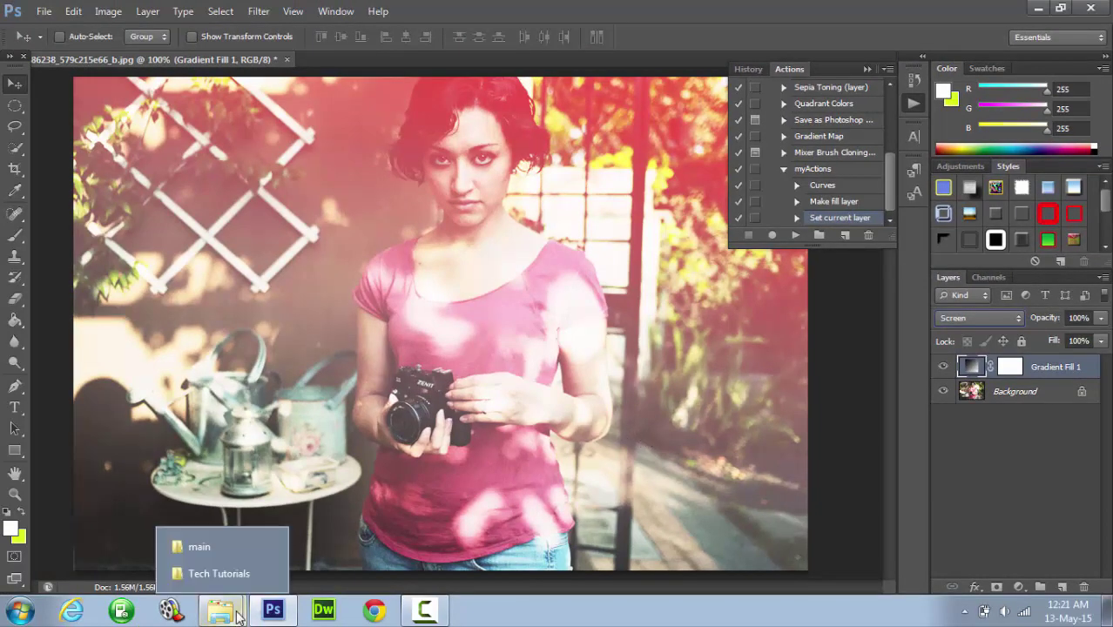
click(223, 547)
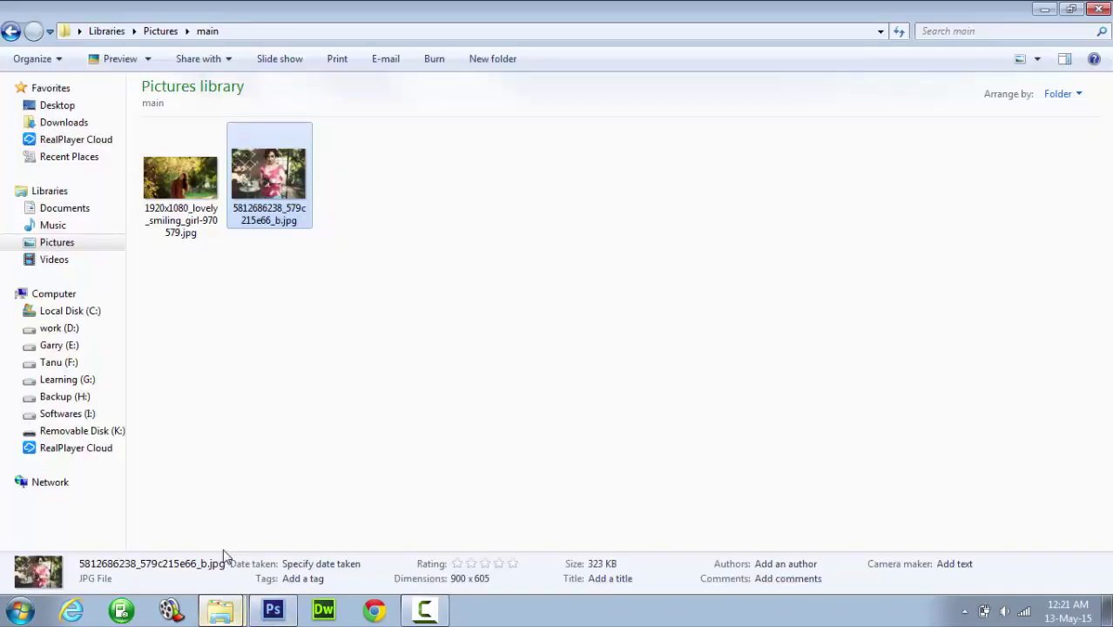
click(171, 214)
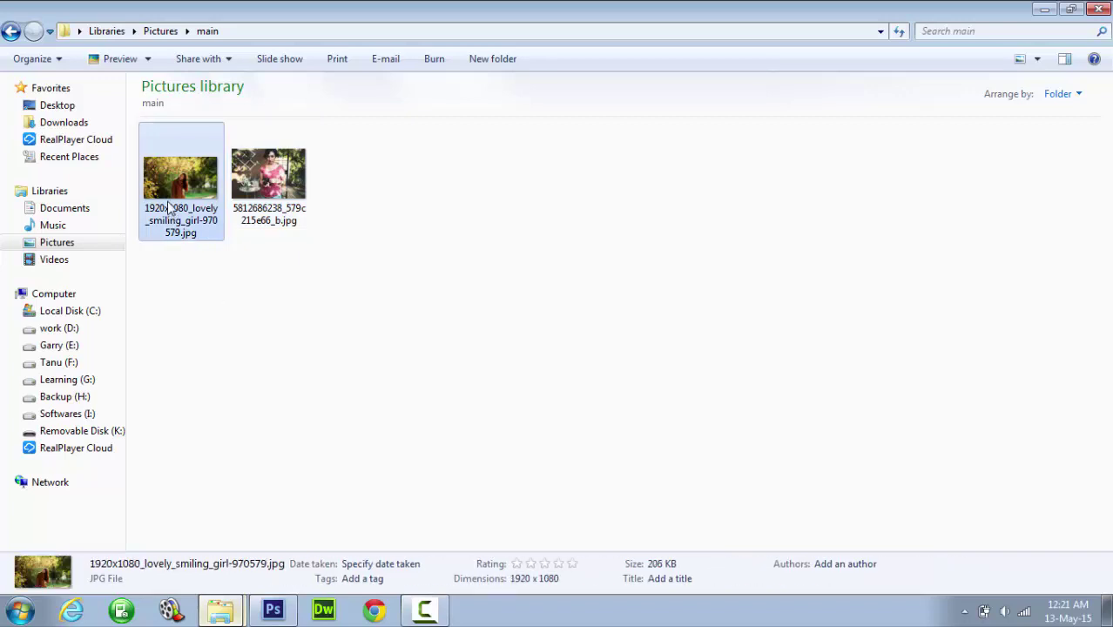
drag(168, 206, 272, 494)
drag(349, 102, 343, 58)
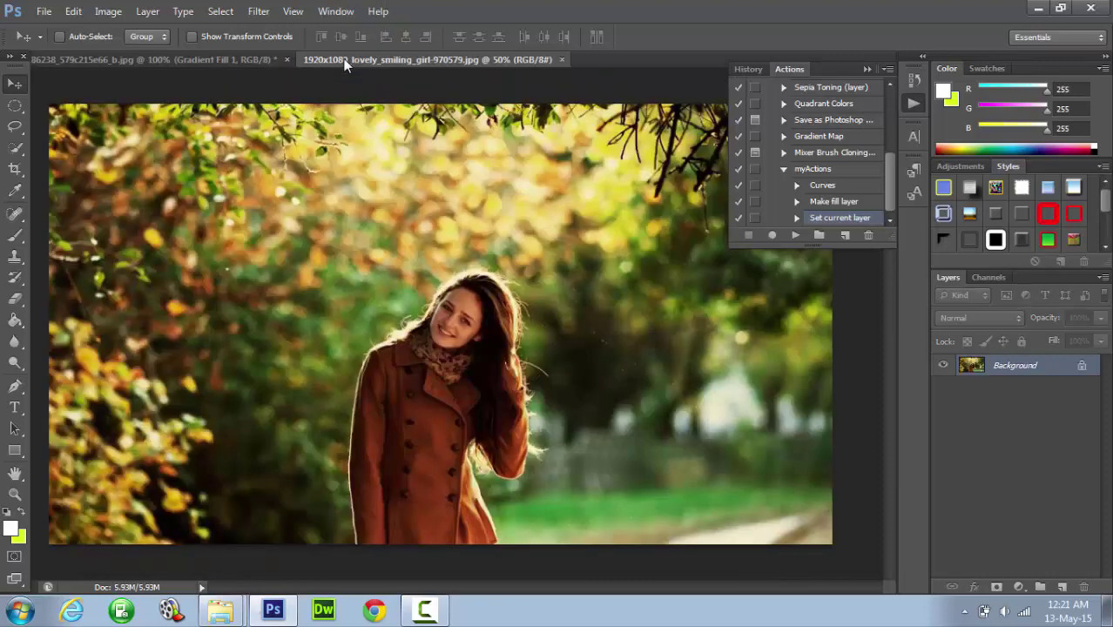
Select and collapse the myActions set, then play it on the autumn portrait
click(782, 175)
click(782, 172)
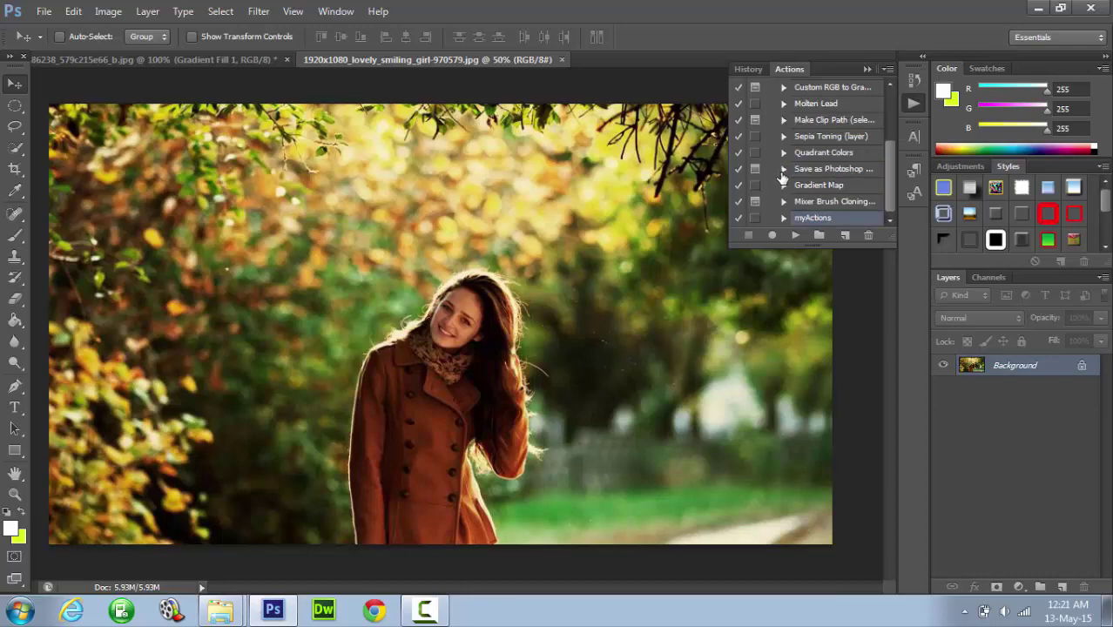
click(798, 239)
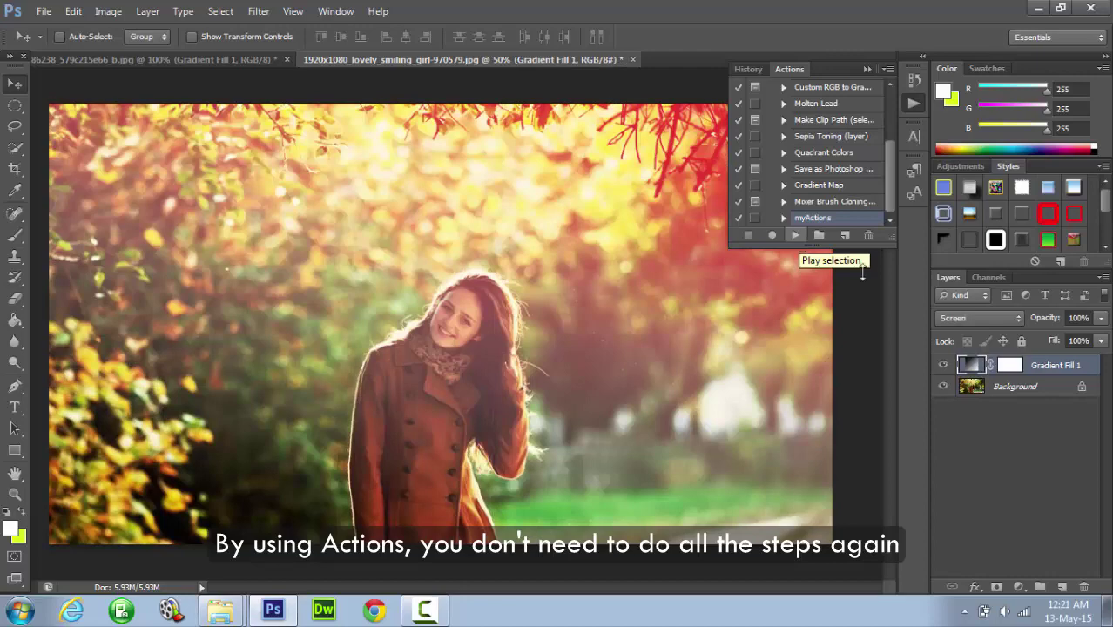
Duplicate the Gradient Fill 1 layer and lower the copy's opacity to 47%
right_click(1076, 372)
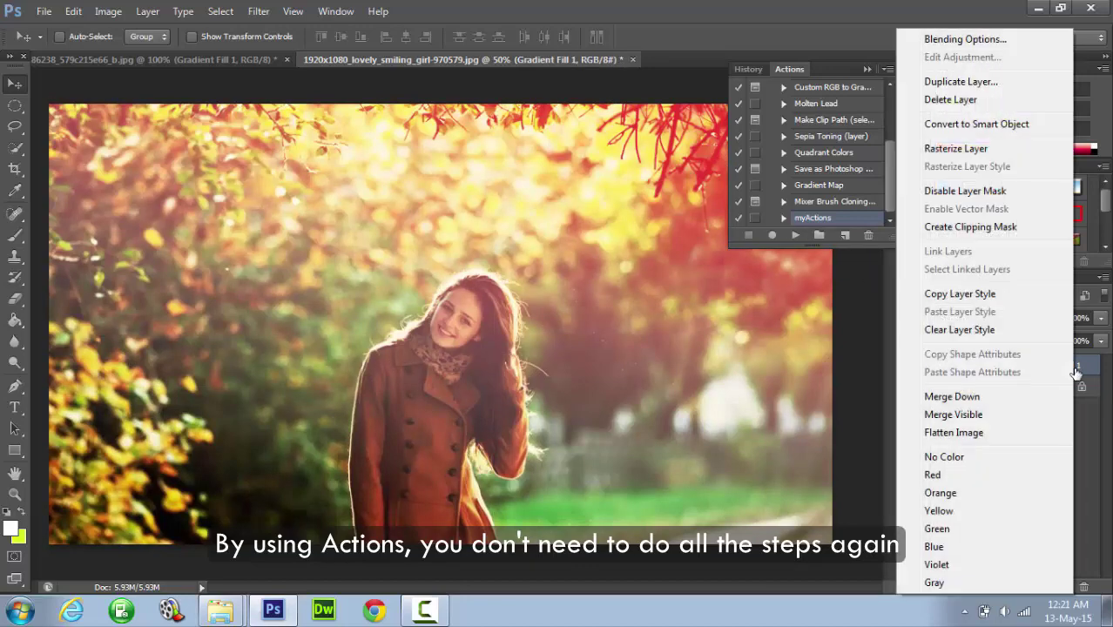
click(945, 83)
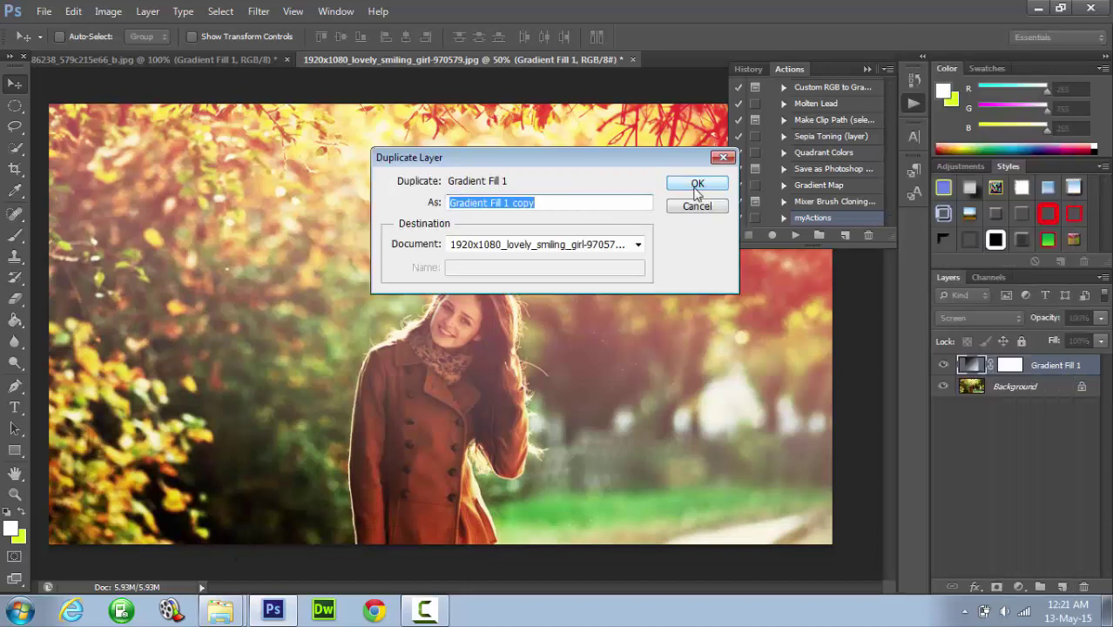
click(690, 184)
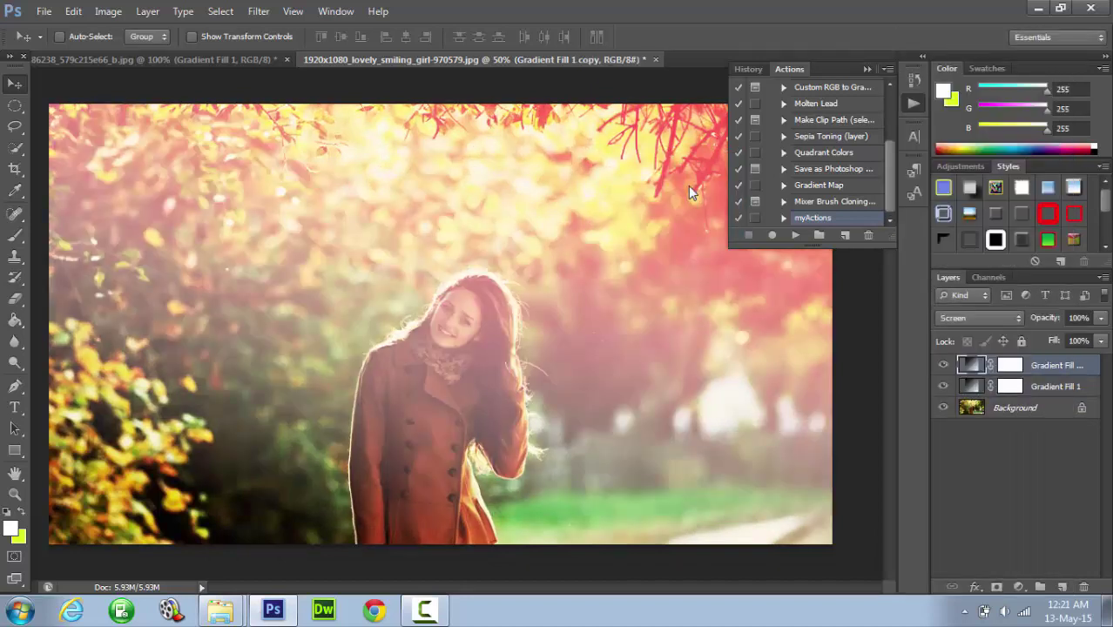
click(1102, 320)
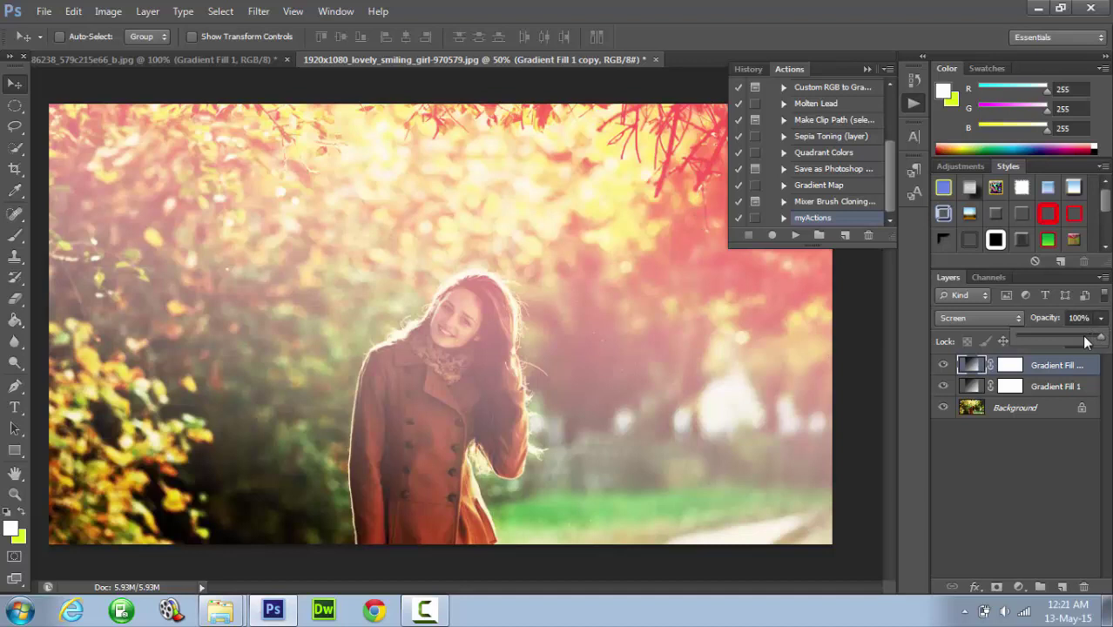